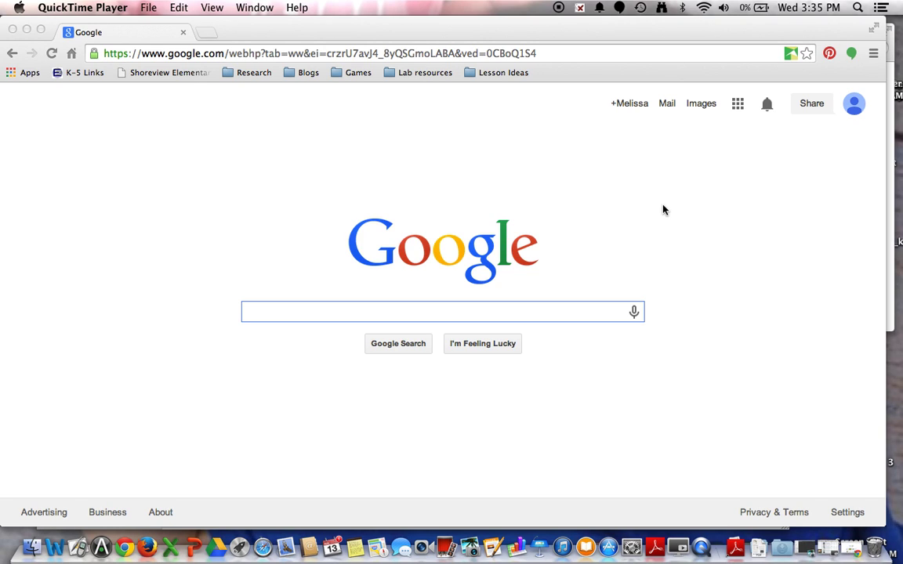
Bring Chrome to the front and check, then dismiss, the signed-in account's details card
{"action": "left_click", "coordinate": [604, 35]}
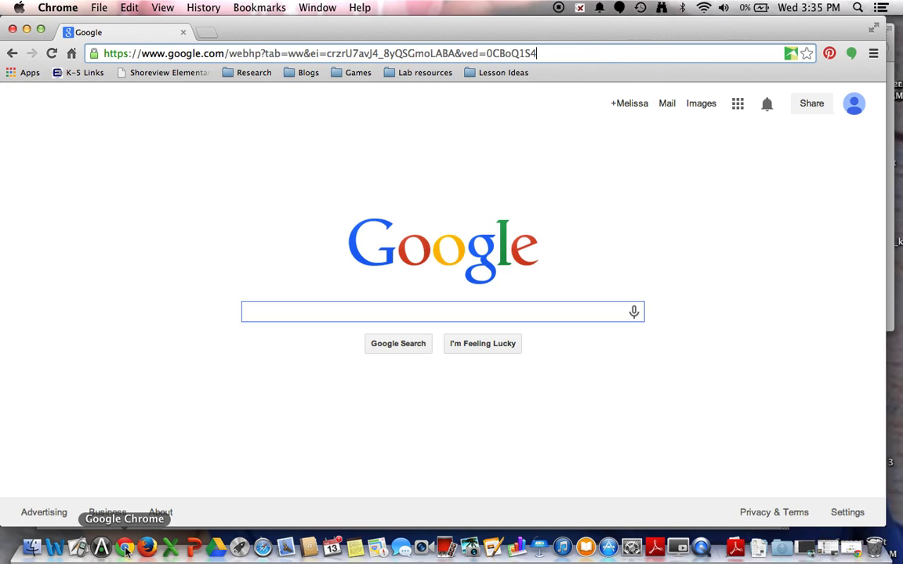
{"action": "left_click", "coordinate": [855, 106]}
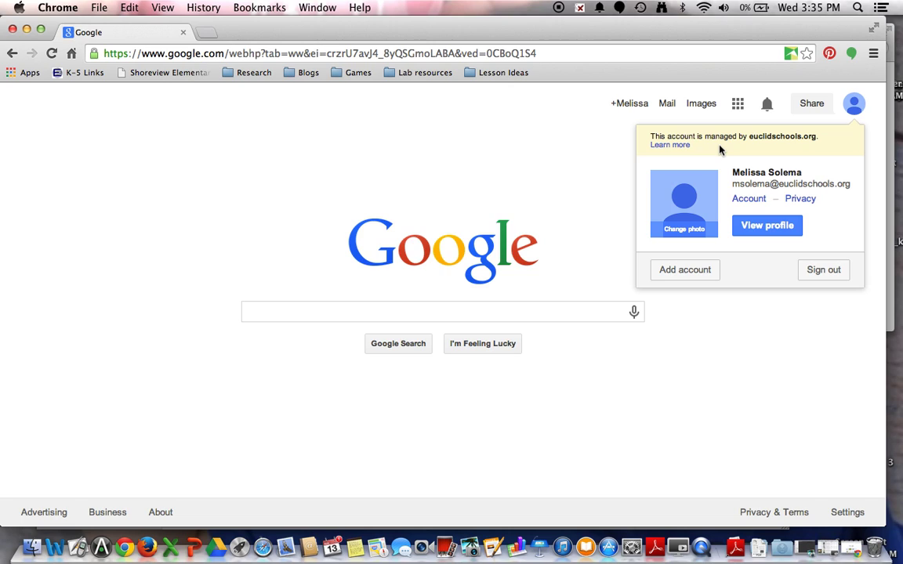
{"action": "left_click", "coordinate": [276, 105]}
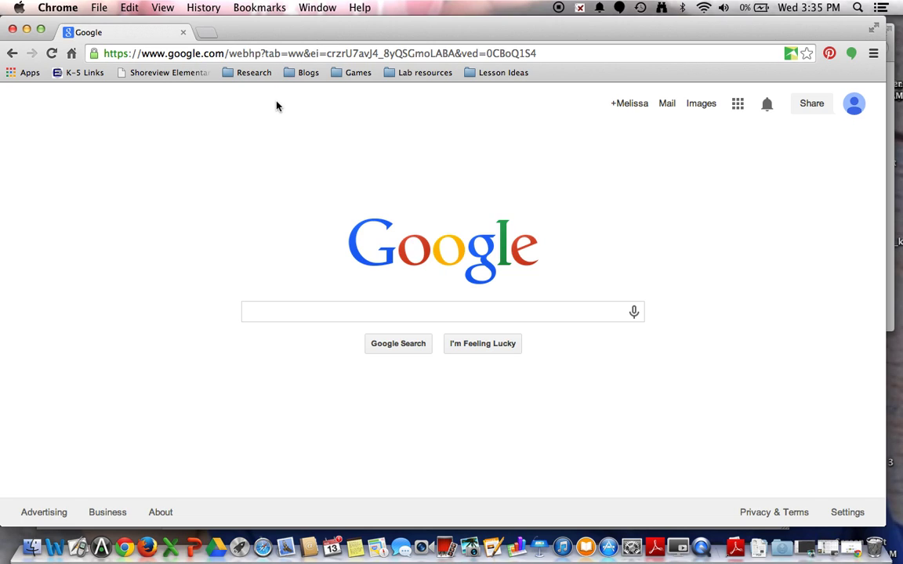
Search Google for 'google chrome' and open the 'Chrome Browser - Google' result
{"action": "left_click", "coordinate": [298, 310]}
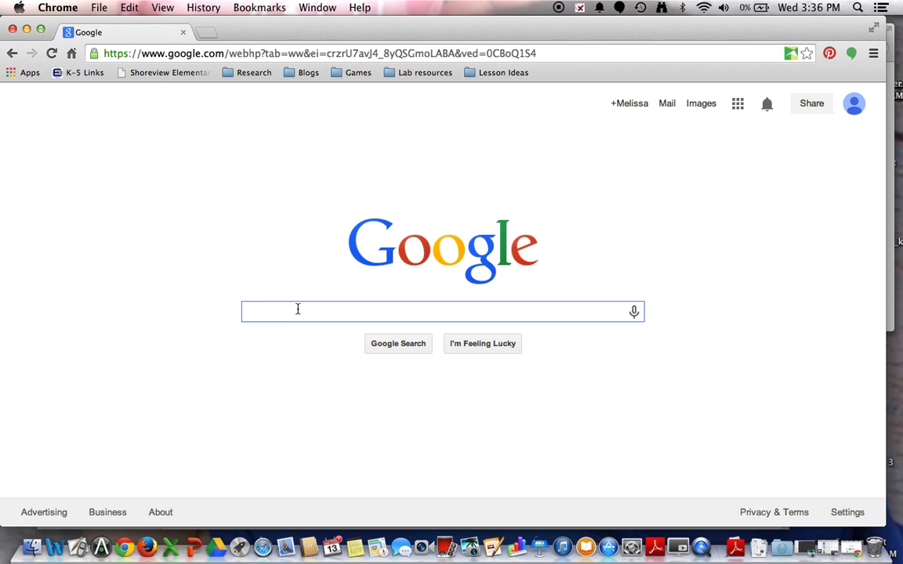
{"action": "type", "text": "ggo"}
{"action": "key", "text": "BackSpace"}
{"action": "key", "text": "BackSpace"}
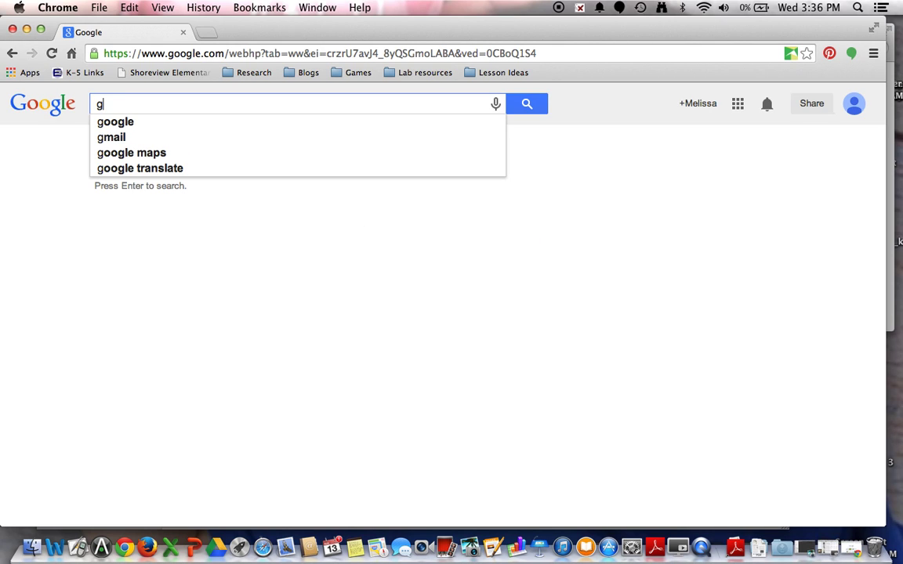
{"action": "type", "text": "oogle chrome"}
{"action": "key", "text": "Return"}
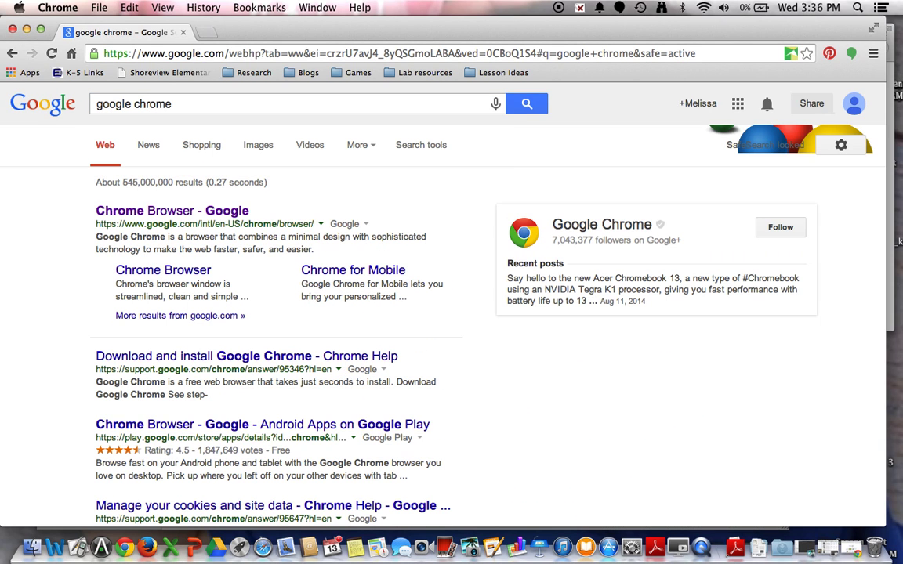
{"action": "left_click", "coordinate": [202, 213]}
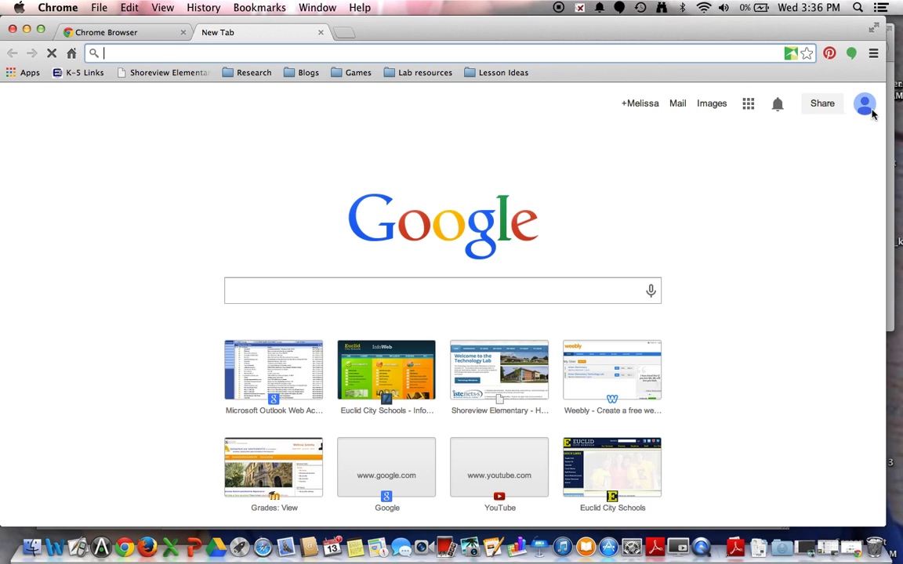
{"action": "left_click", "coordinate": [863, 105]}
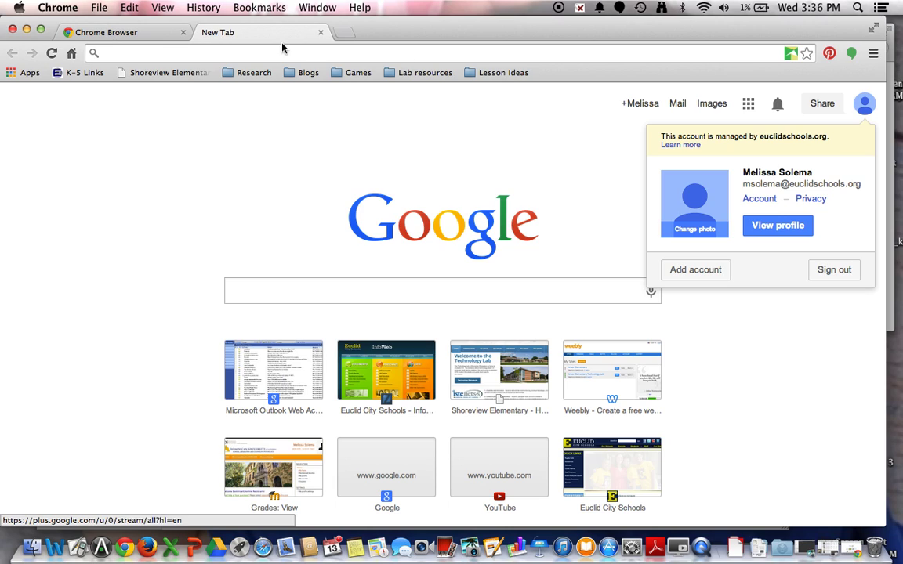
Close the account card and enter 'google safe' in the Google search box
{"action": "left_click", "coordinate": [322, 292]}
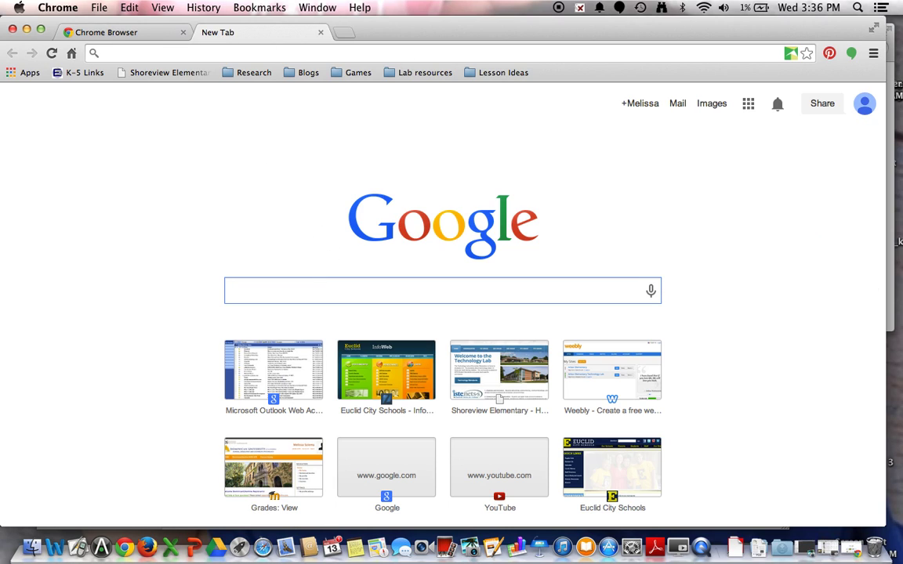
{"action": "type", "text": "google safe"}
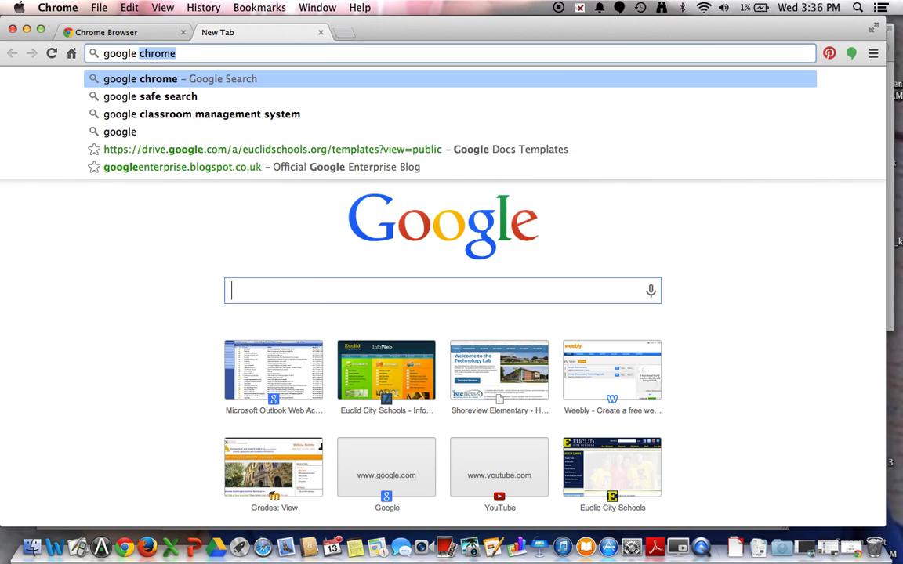
Search 'google safe search', reload the results, and open the 'Turn SafeSearch on or off' article
{"action": "left_click", "coordinate": [196, 79]}
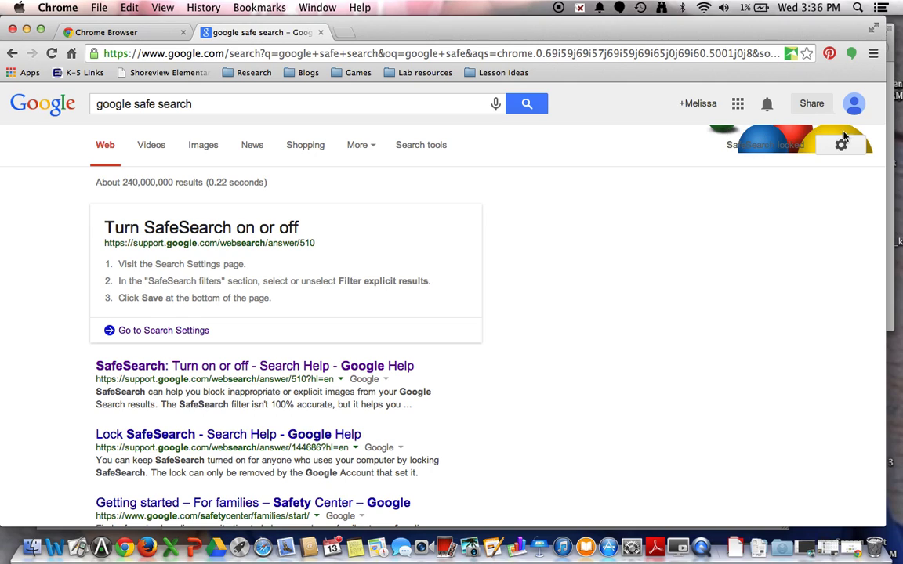
{"action": "key", "text": "super+r"}
{"action": "left_click", "coordinate": [180, 231]}
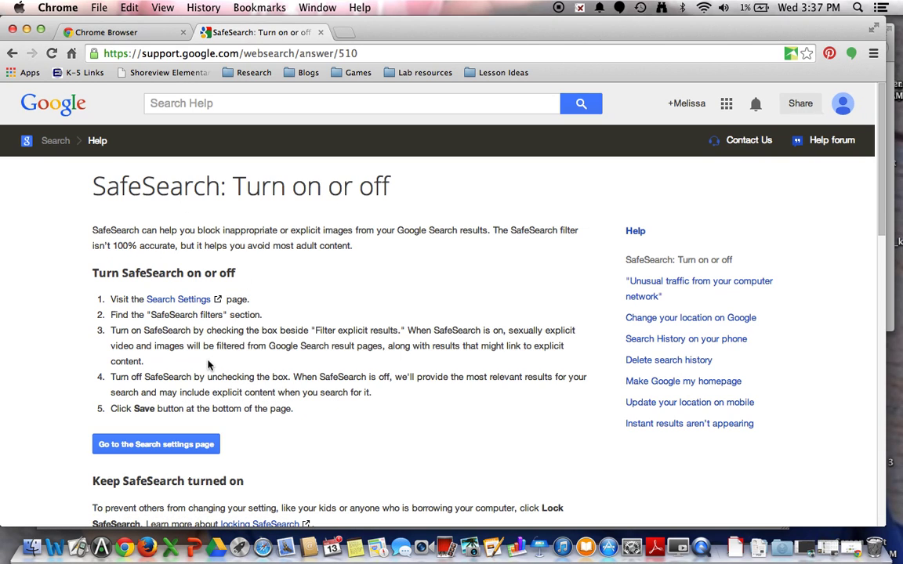
Unlock SafeSearch on the Search Settings page using the account password, then start a new tab
{"action": "left_click", "coordinate": [181, 445]}
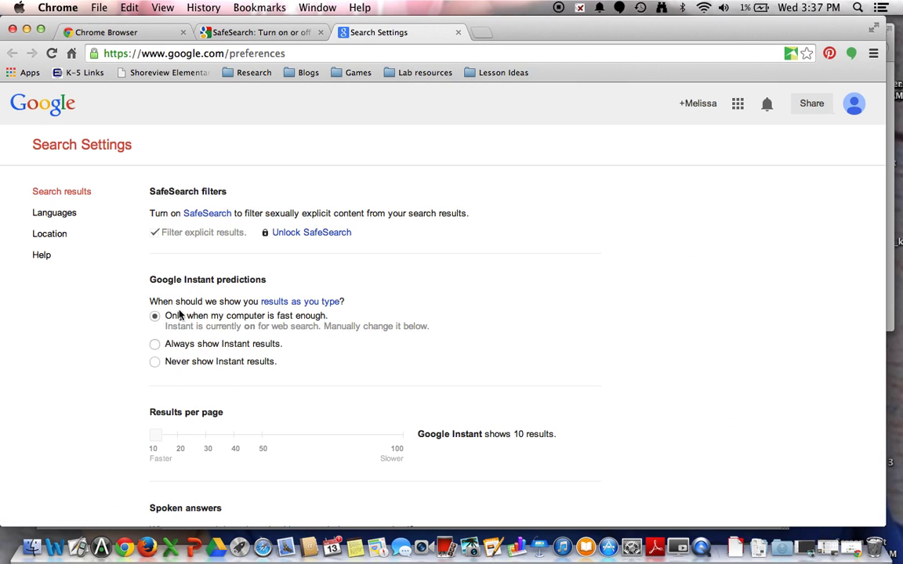
{"action": "left_click", "coordinate": [275, 236]}
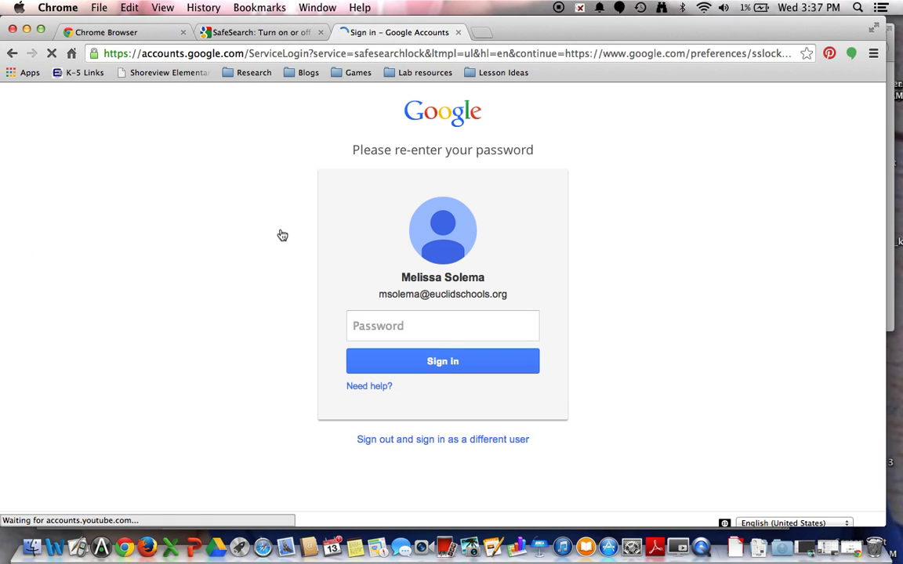
{"action": "type", "text": "********"}
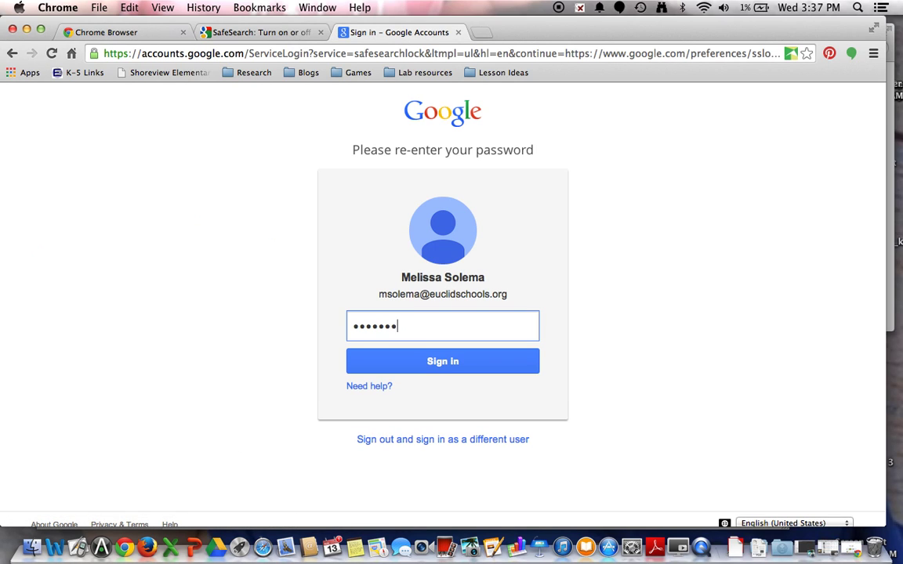
{"action": "key", "text": "Return"}
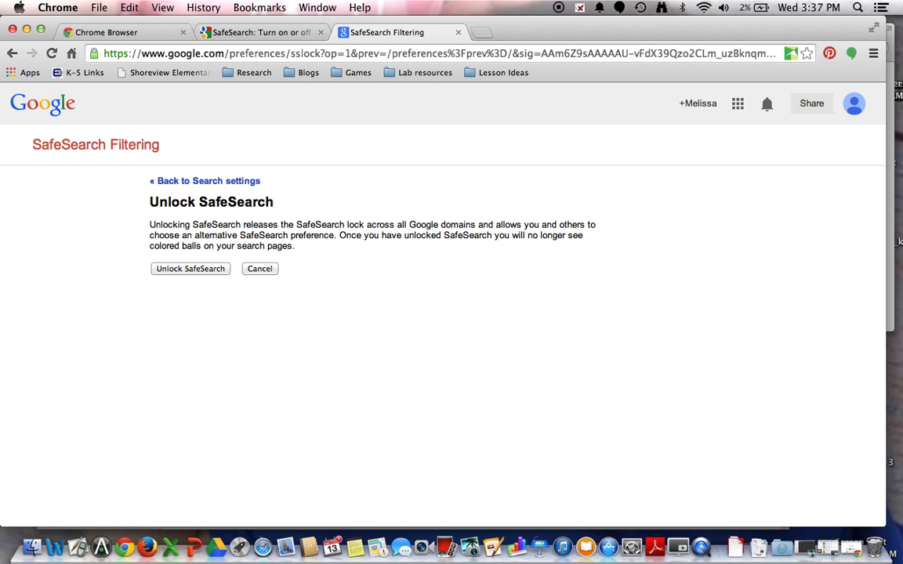
{"action": "left_click", "coordinate": [191, 271]}
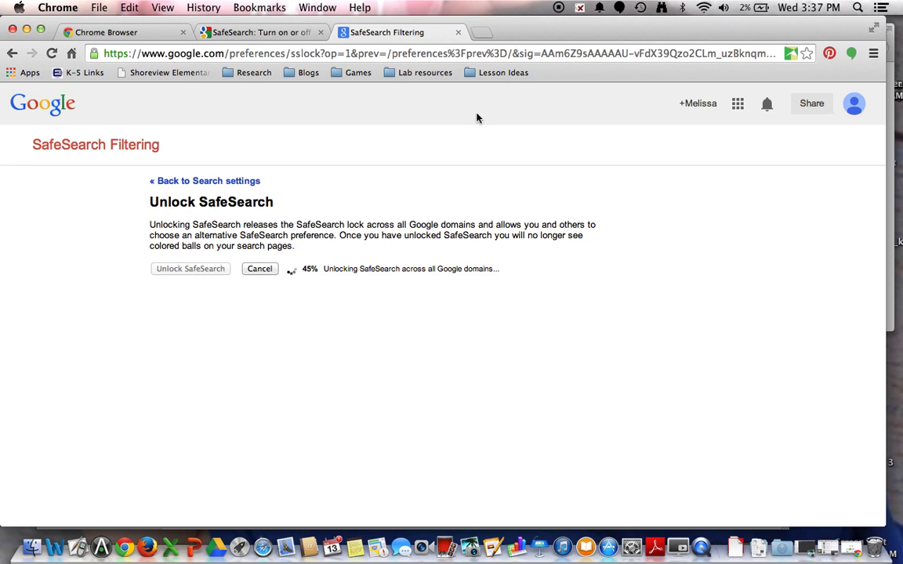
{"action": "left_click", "coordinate": [481, 34]}
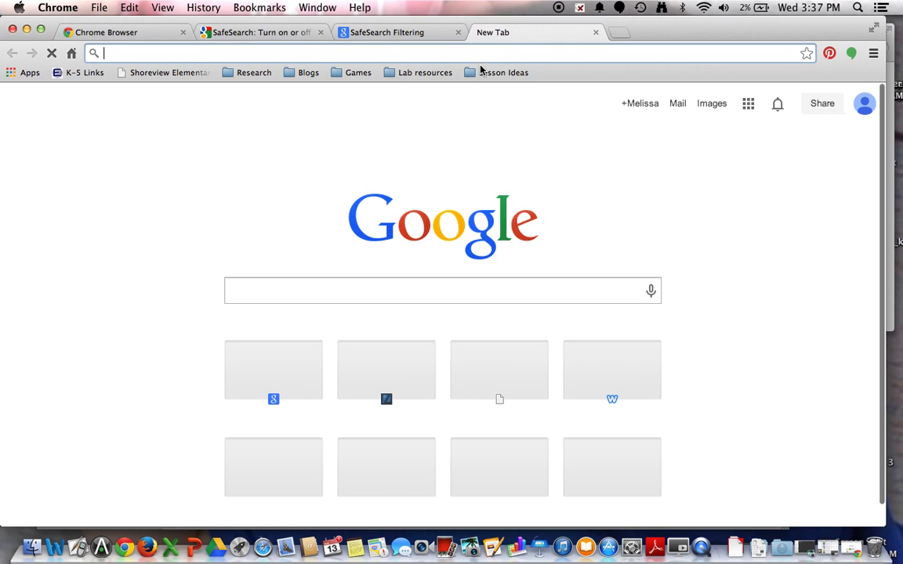
Run a Google search for 'panda bears' in the new tab
{"action": "left_click", "coordinate": [322, 289]}
{"action": "type", "text": "p"}
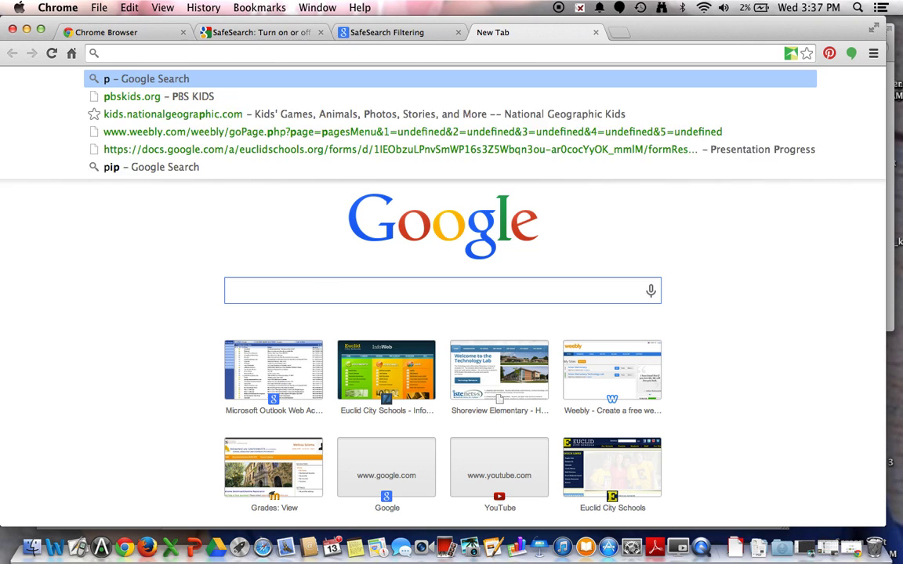
{"action": "type", "text": "anda bears"}
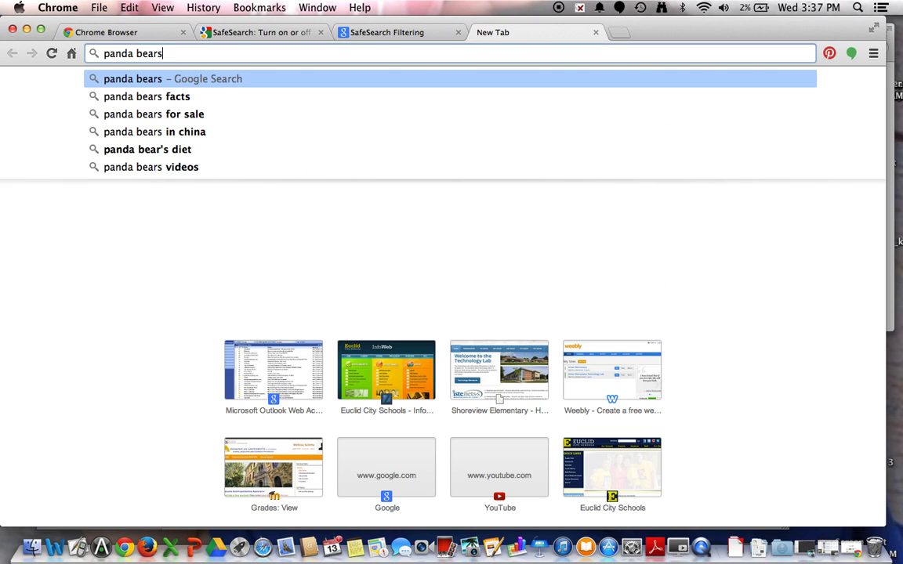
{"action": "key", "text": "Return"}
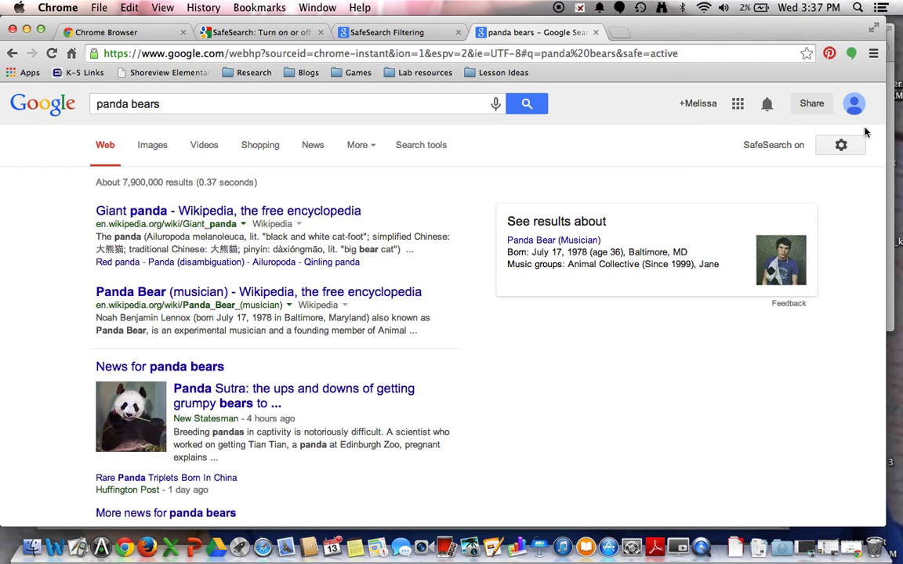
Lock SafeSearch from Search Settings with the account password, then go back to the panda bears tab
{"action": "left_click", "coordinate": [363, 35]}
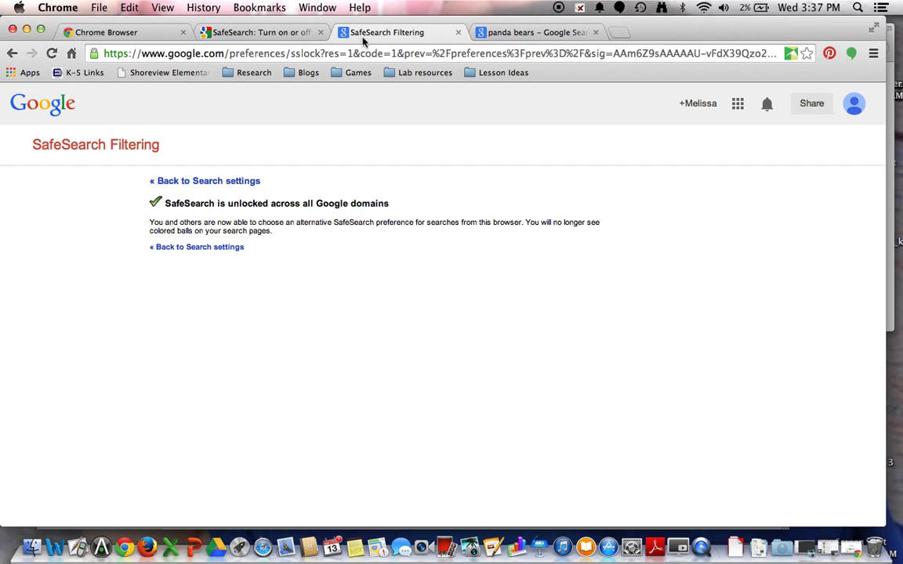
{"action": "left_click", "coordinate": [184, 248]}
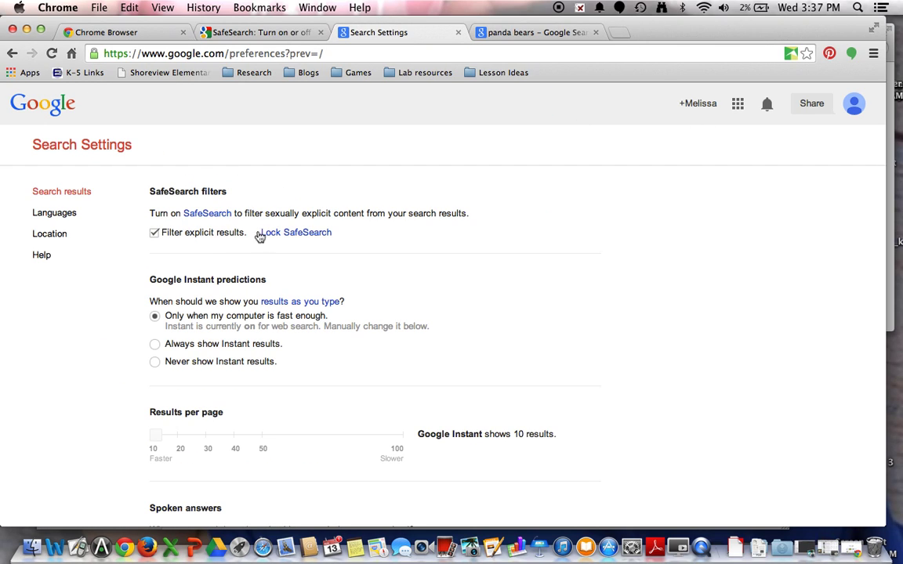
{"action": "left_click", "coordinate": [285, 233]}
{"action": "type", "text": "********"}
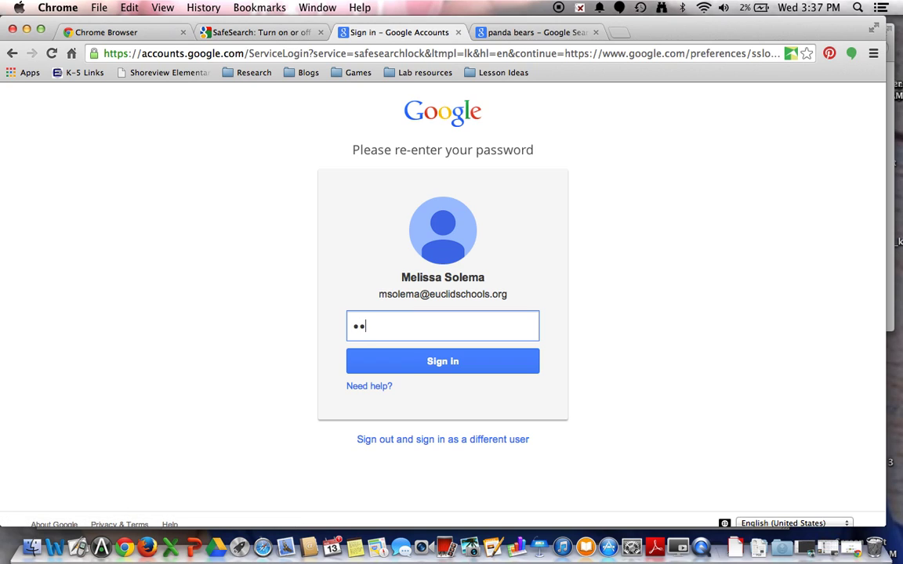
{"action": "key", "text": "Return"}
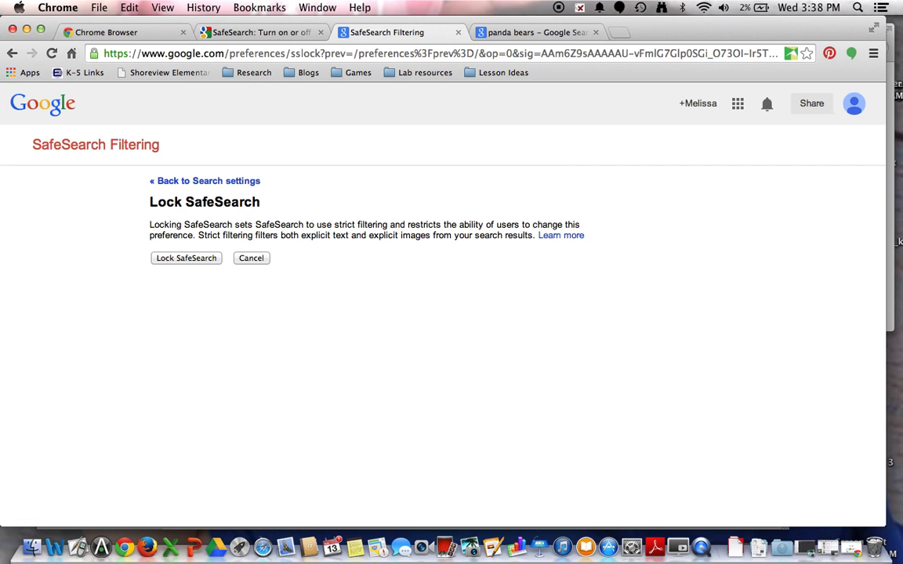
{"action": "left_click", "coordinate": [182, 258]}
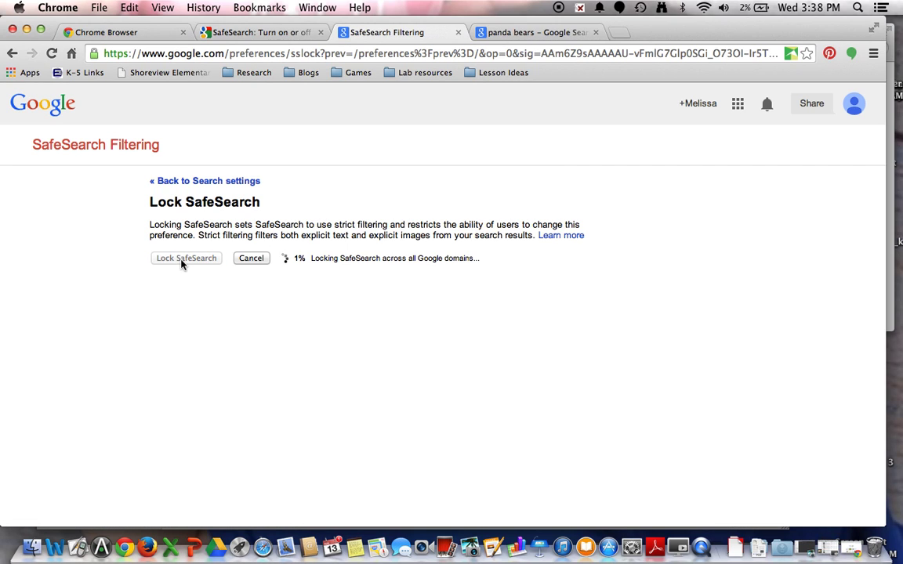
{"action": "left_click", "coordinate": [547, 33]}
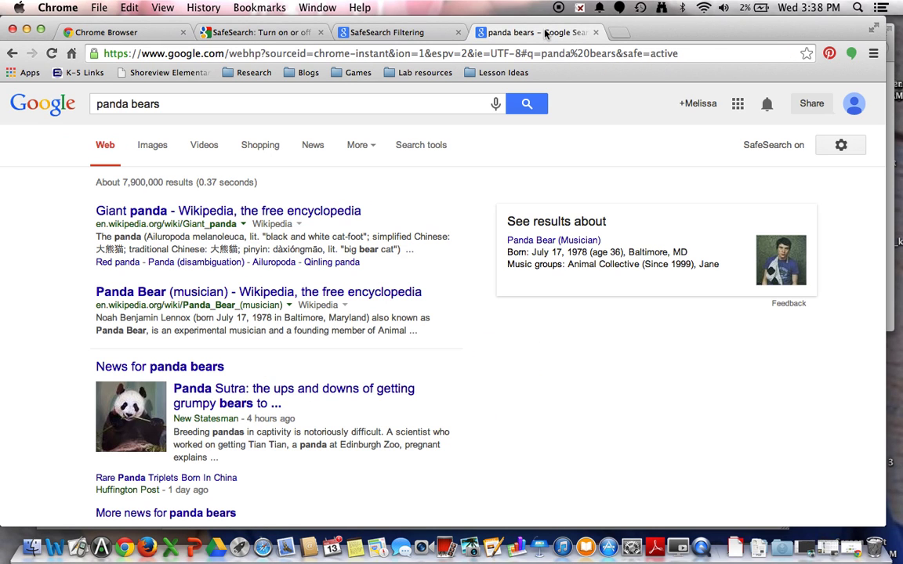
Reload the panda bears results to show the coloured balls, then view the SafeSearch lock confirmation
{"action": "left_click", "coordinate": [51, 54]}
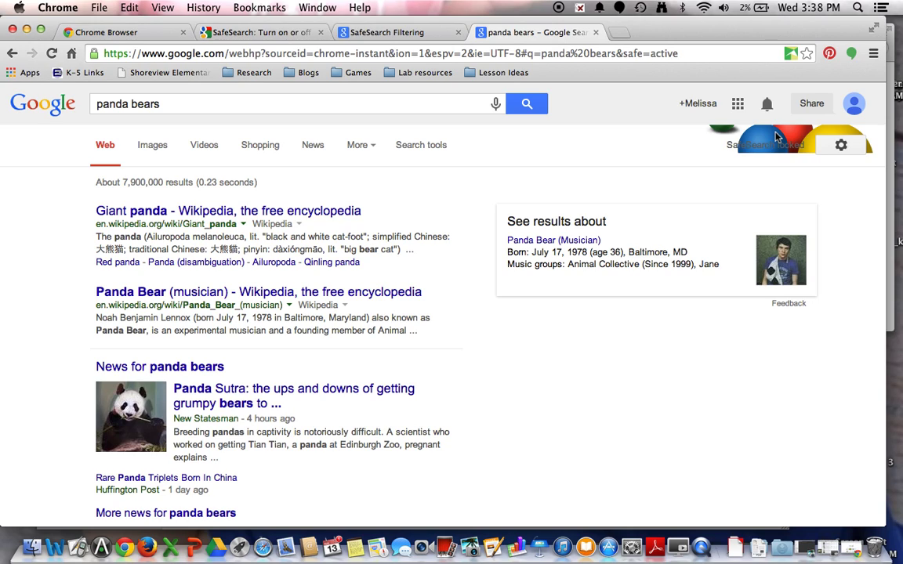
{"action": "left_click", "coordinate": [406, 32]}
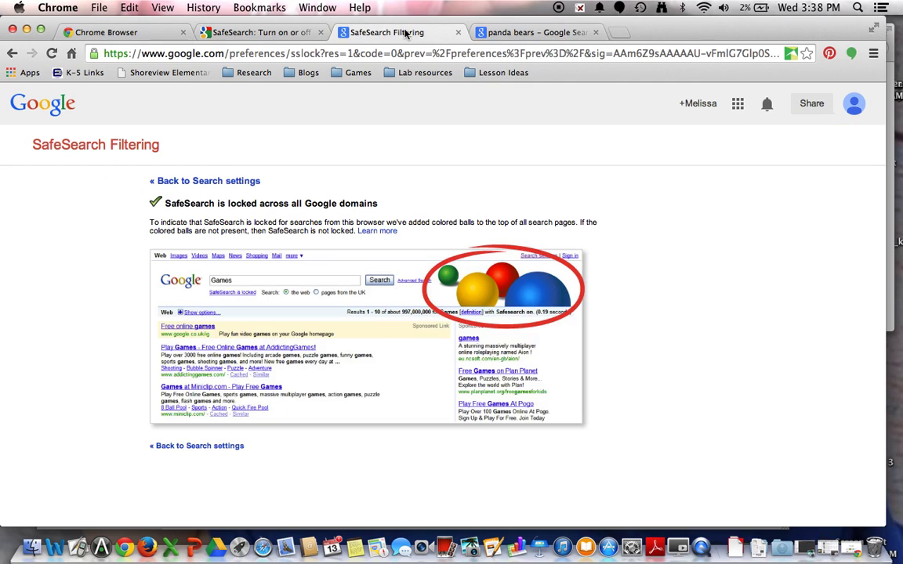